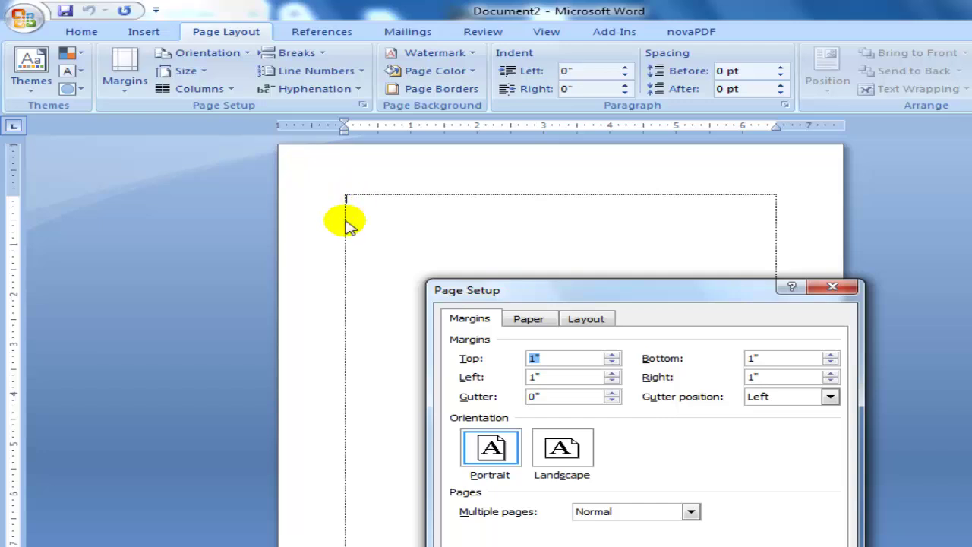
Set the top, bottom, left and right page margins to 0.5 inch and the orientation to Landscape.
{"action": "left_click_drag", "start_coordinate": [696, 286], "coordinate": [656, 120]}
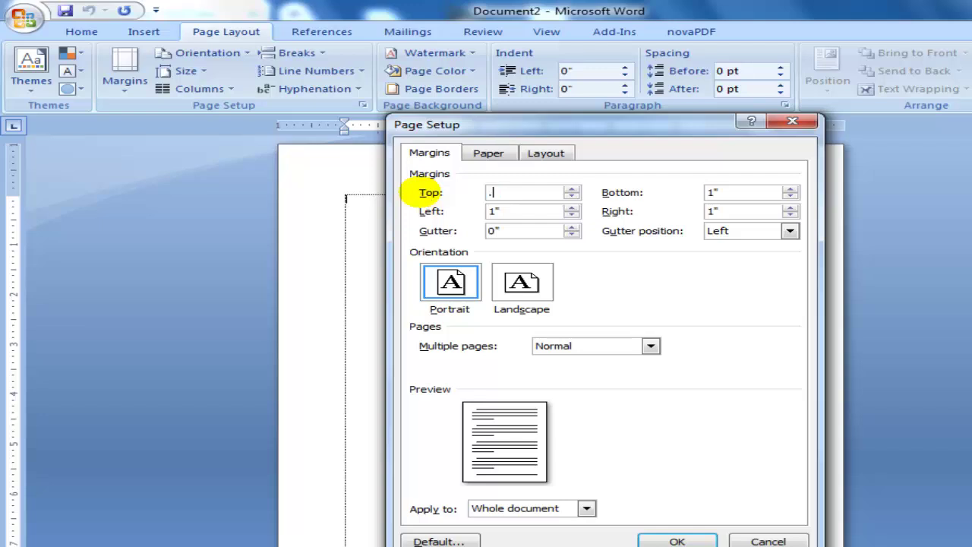
{"action": "type", "text": "5"}
{"action": "key", "text": "Tab"}
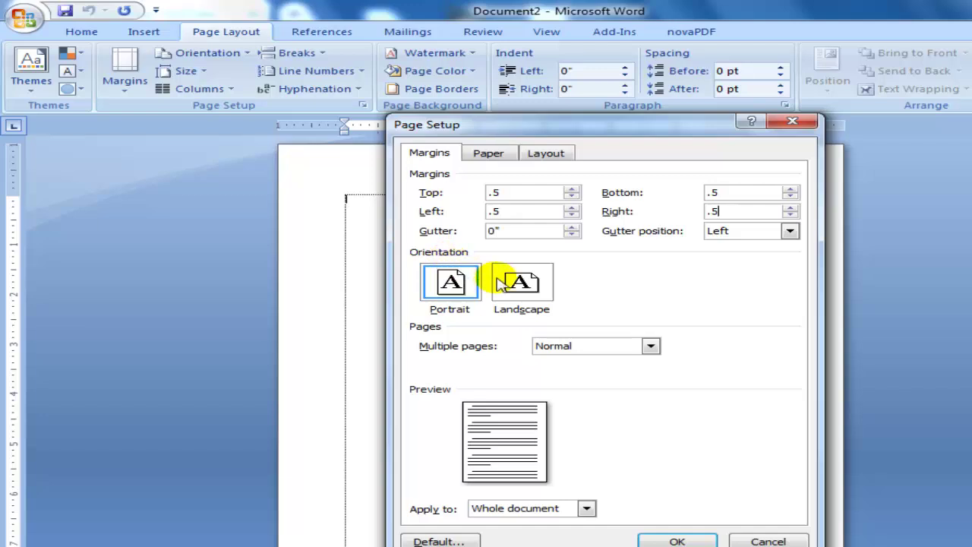
{"action": "left_click", "coordinate": [521, 282]}
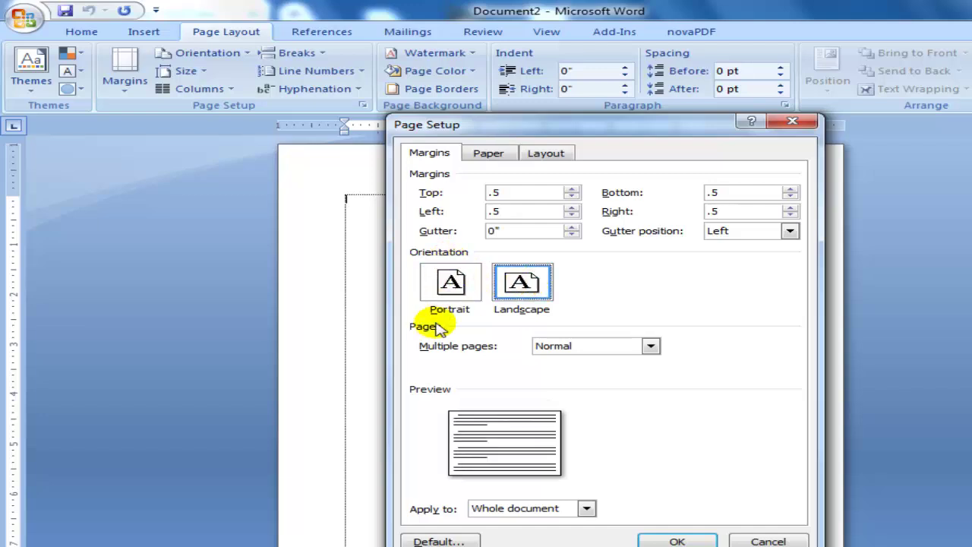
{"action": "left_click_drag", "start_coordinate": [445, 124], "coordinate": [681, 118]}
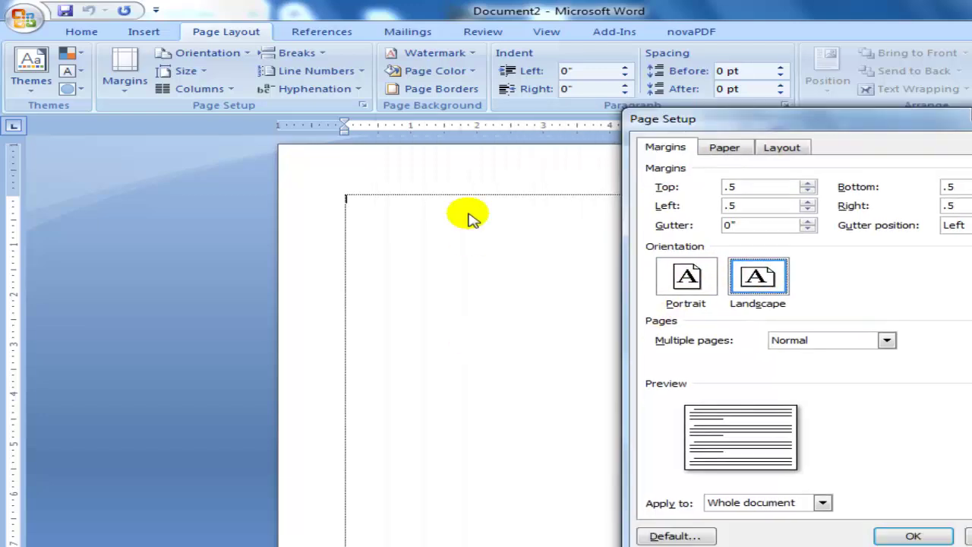
{"action": "left_click", "coordinate": [686, 276]}
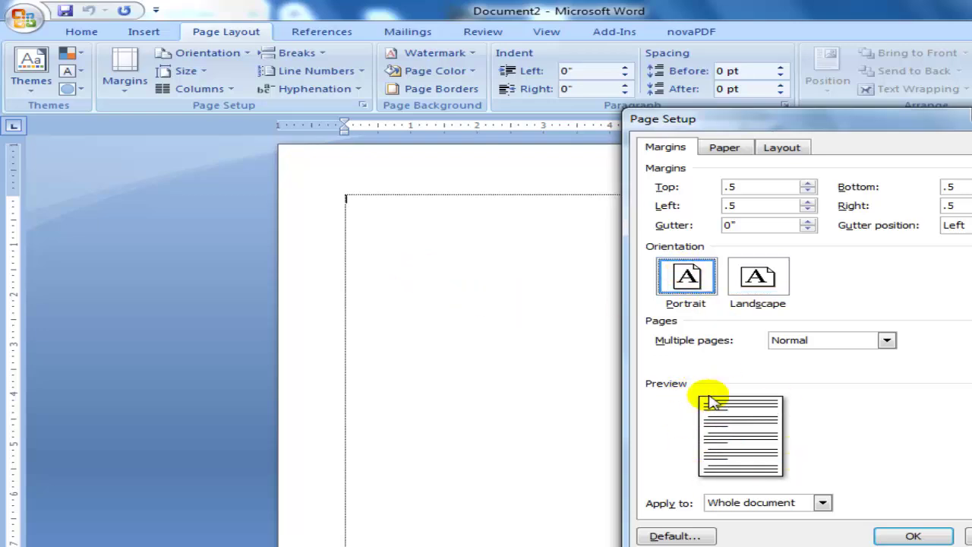
{"action": "left_click", "coordinate": [757, 278]}
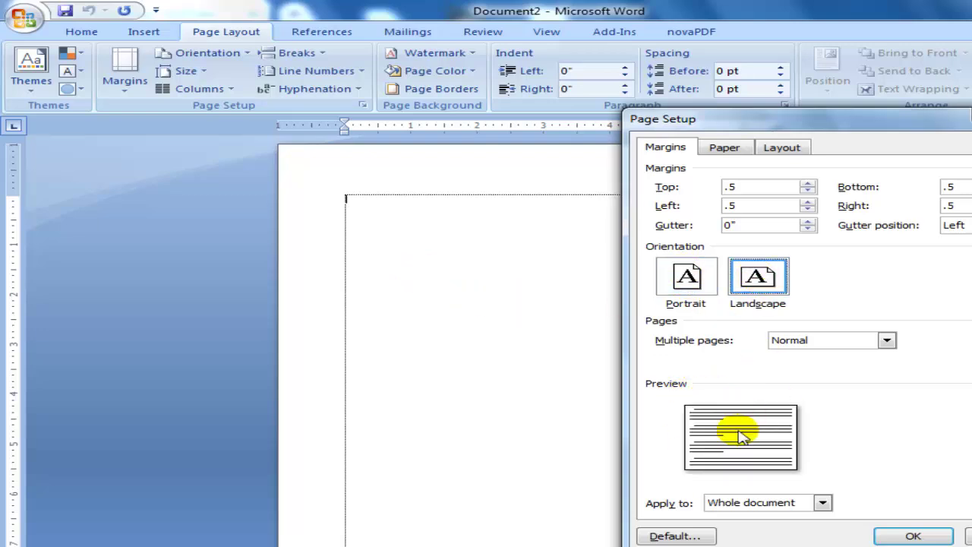
{"action": "left_click_drag", "start_coordinate": [810, 130], "coordinate": [589, 154]}
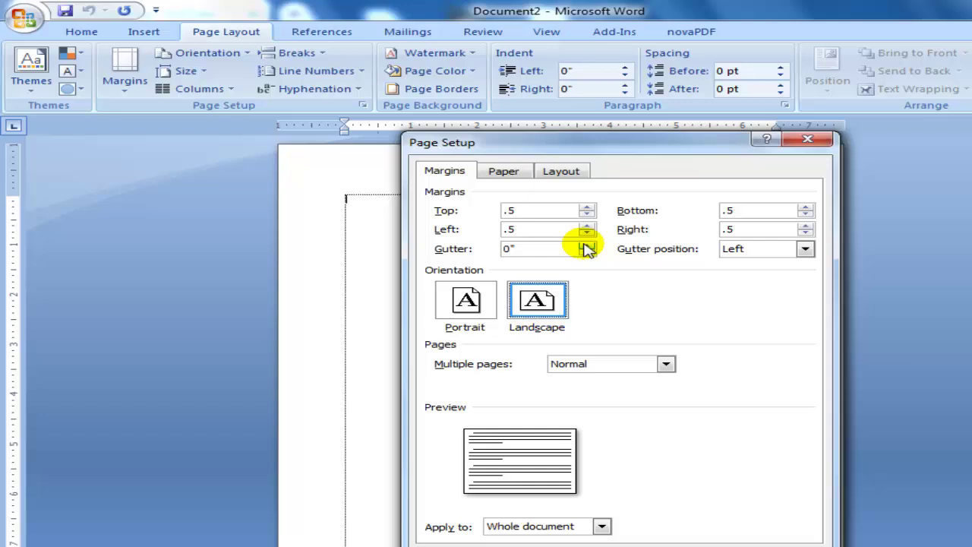
Set the paper size to A4 for the whole document and apply the page setup.
{"action": "left_click", "coordinate": [503, 170]}
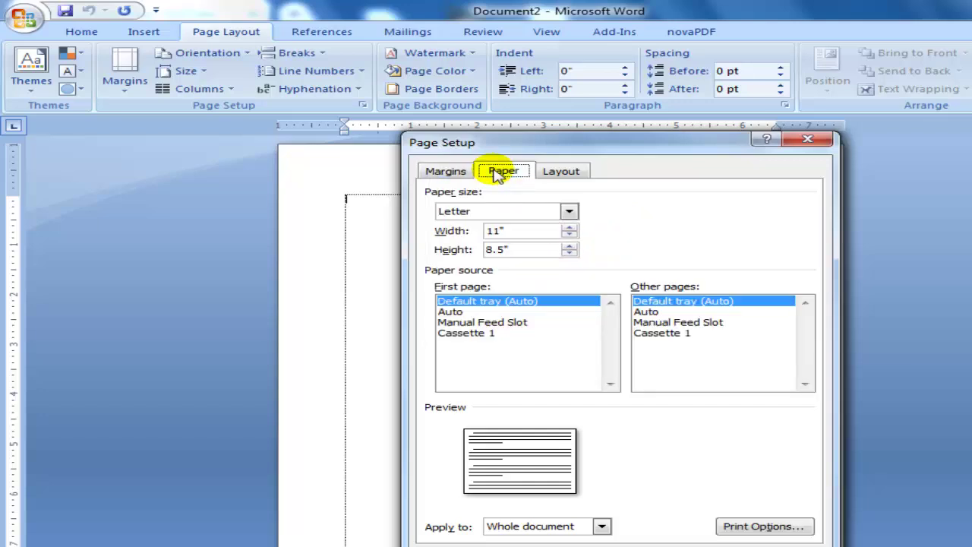
{"action": "left_click", "coordinate": [569, 212]}
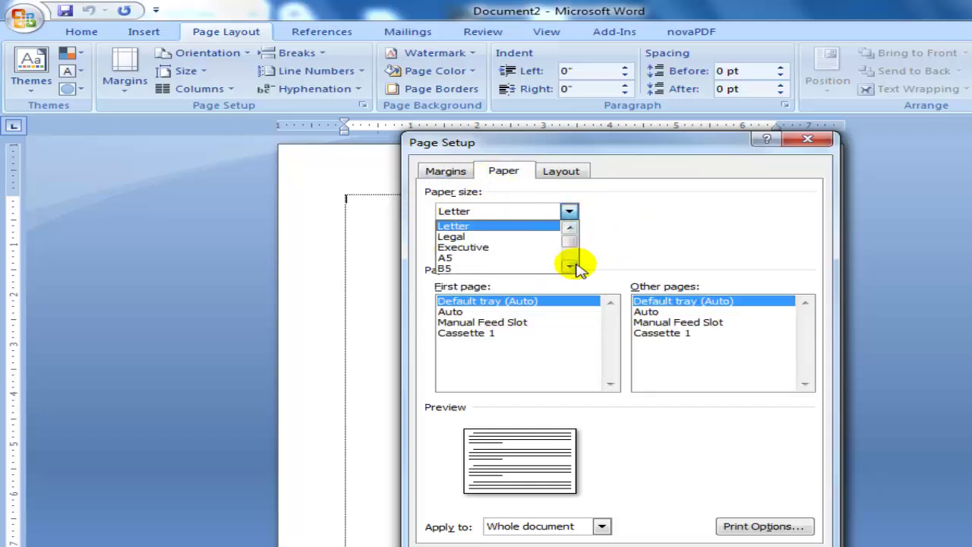
{"action": "left_click", "coordinate": [570, 266]}
{"action": "left_click", "coordinate": [570, 266]}
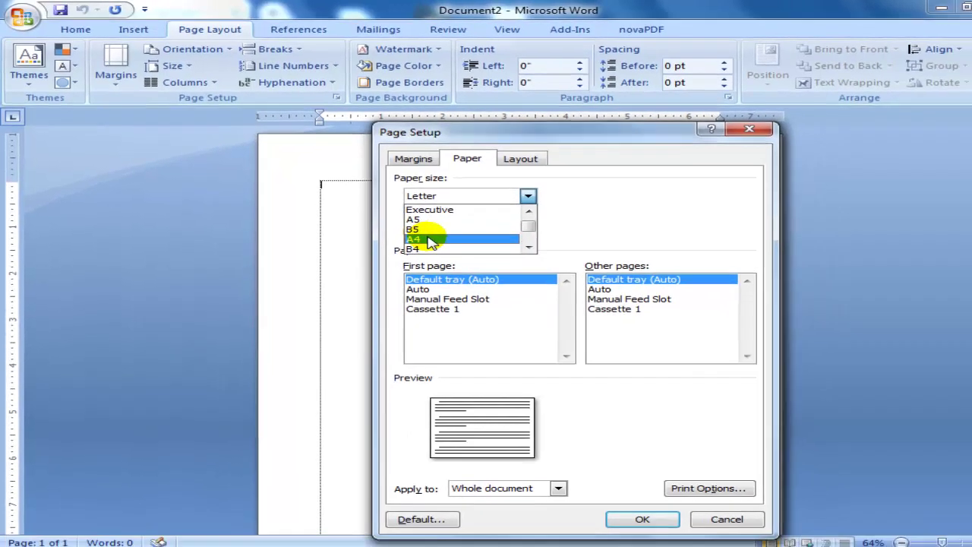
{"action": "left_click", "coordinate": [460, 259]}
{"action": "left_click", "coordinate": [604, 487]}
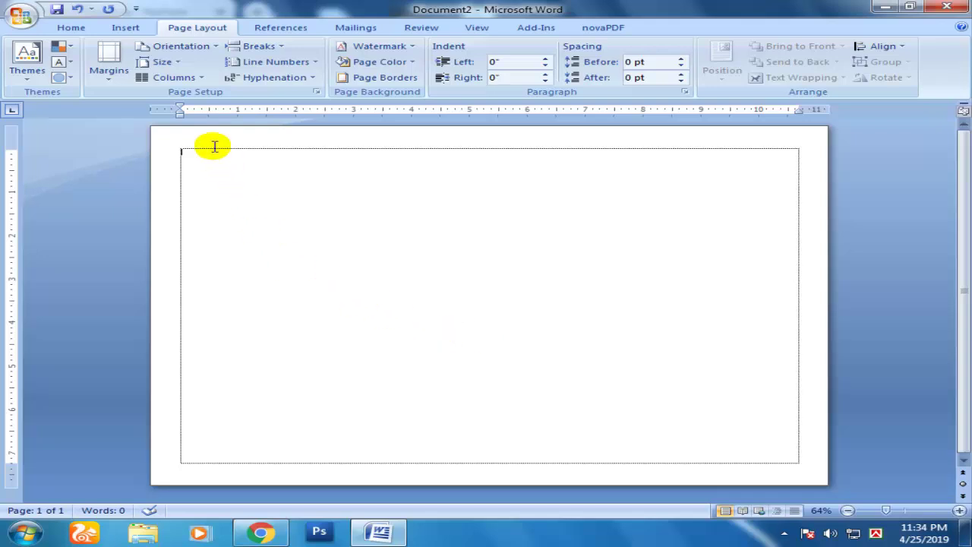
Split the page into two equal columns with a spacing of 0.8 inch between them.
{"action": "left_click", "coordinate": [202, 78]}
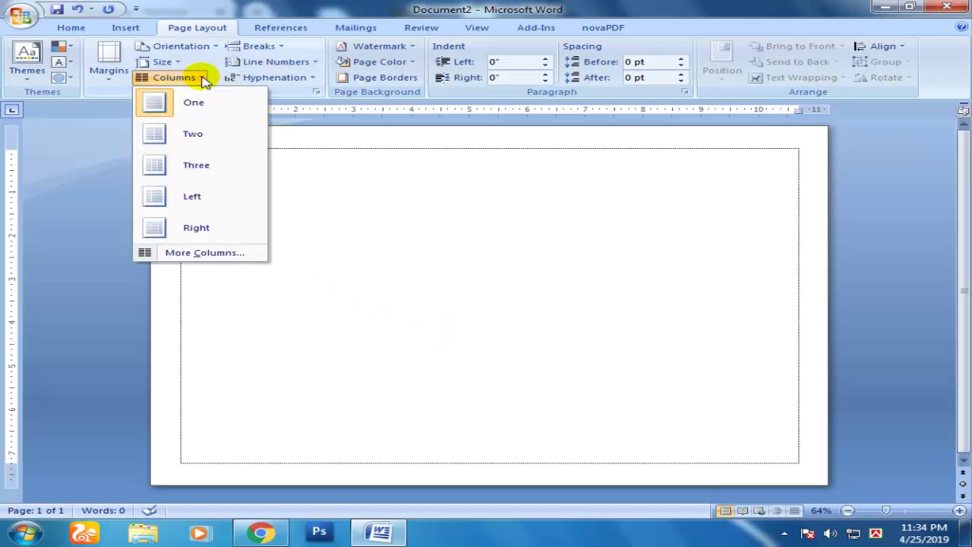
{"action": "left_click", "coordinate": [178, 136]}
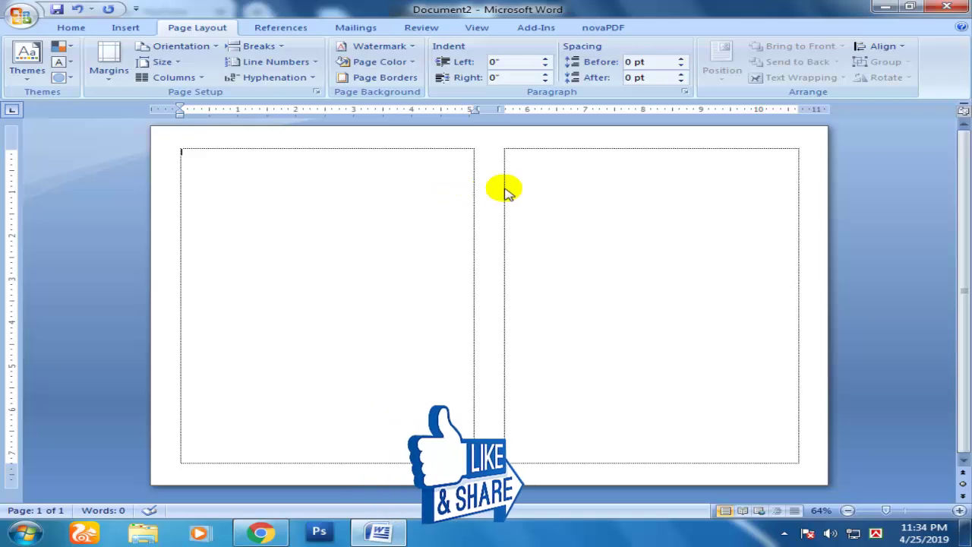
{"action": "left_click", "coordinate": [205, 77]}
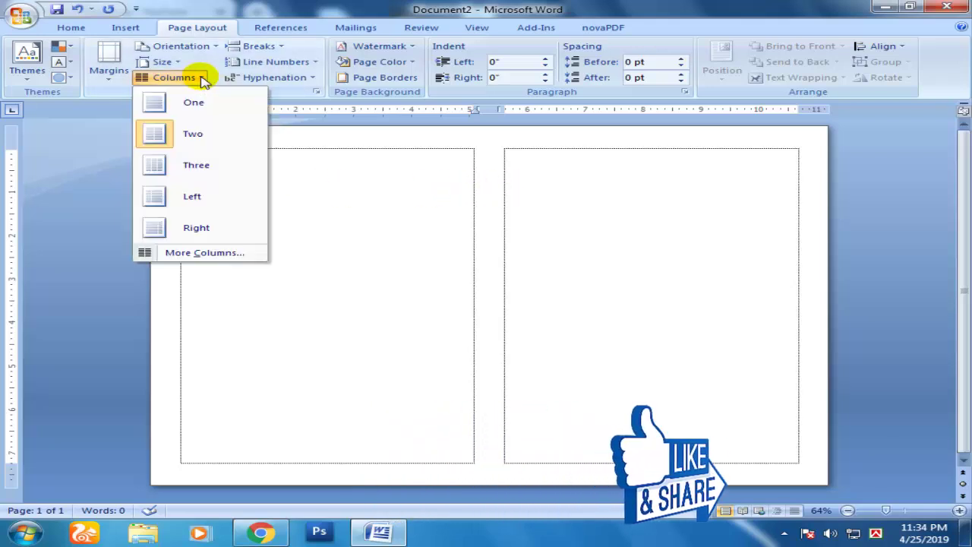
{"action": "left_click", "coordinate": [228, 253]}
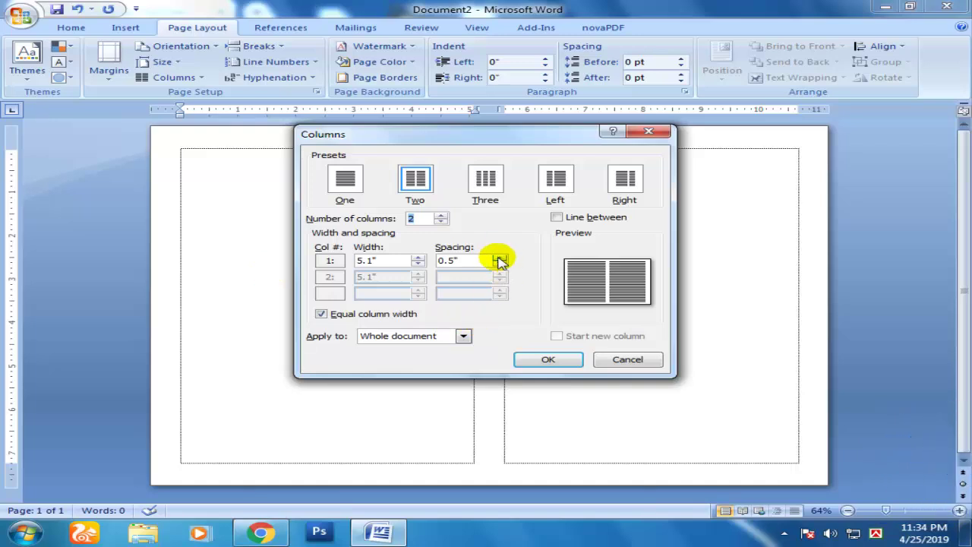
{"action": "left_click", "coordinate": [544, 365]}
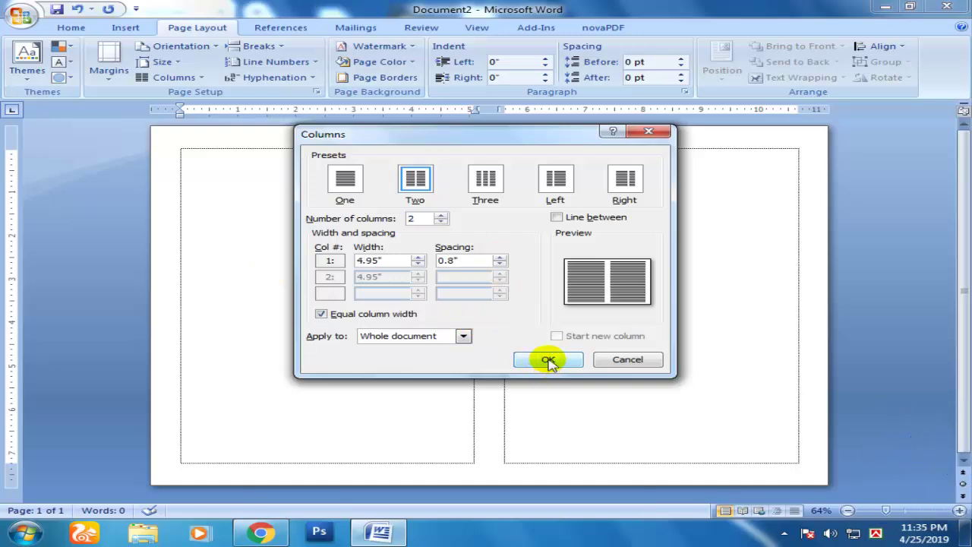
{"action": "left_click", "coordinate": [549, 362]}
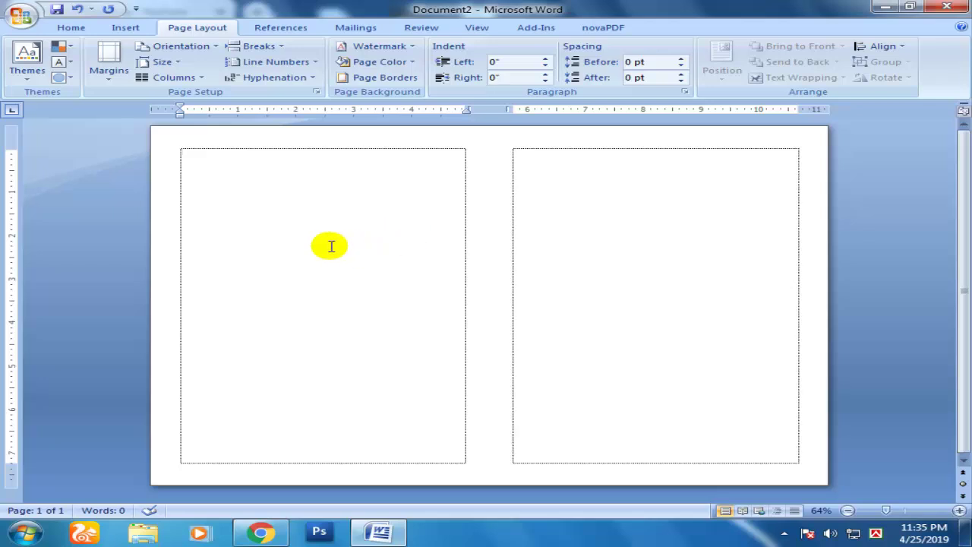
Insert a page break to add a second page, and return the cursor to page 1.
{"action": "left_click", "coordinate": [282, 48]}
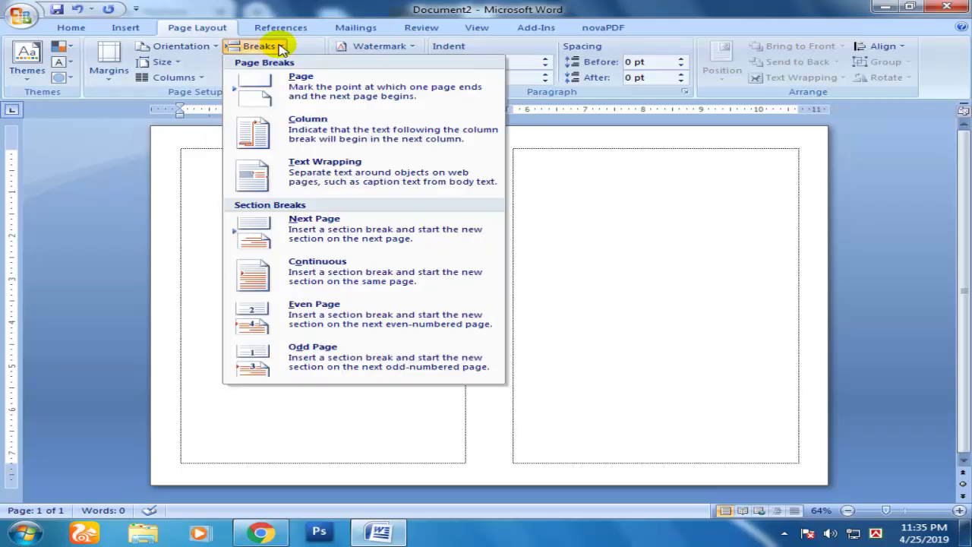
{"action": "left_click", "coordinate": [313, 87]}
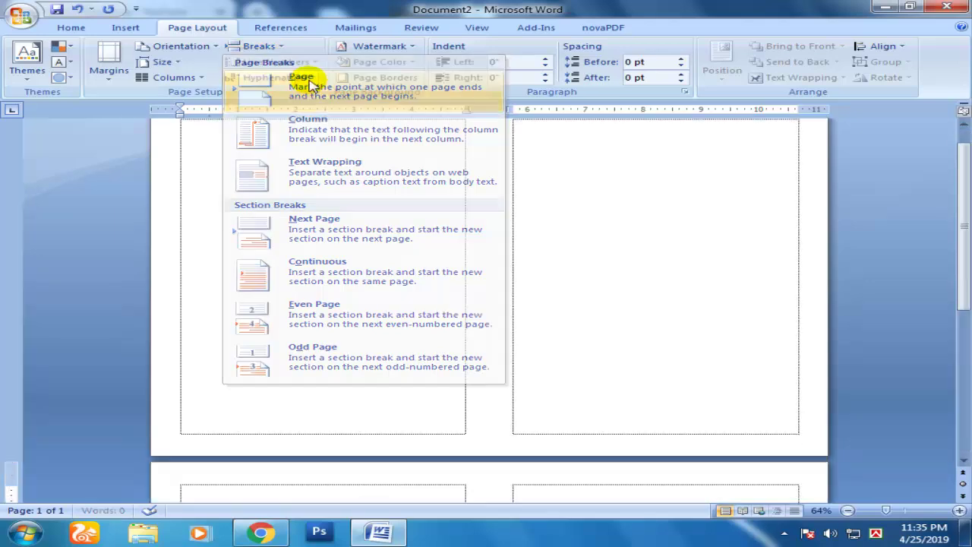
{"action": "left_click_drag", "start_coordinate": [961, 190], "coordinate": [961, 159]}
{"action": "left_click", "coordinate": [388, 186]}
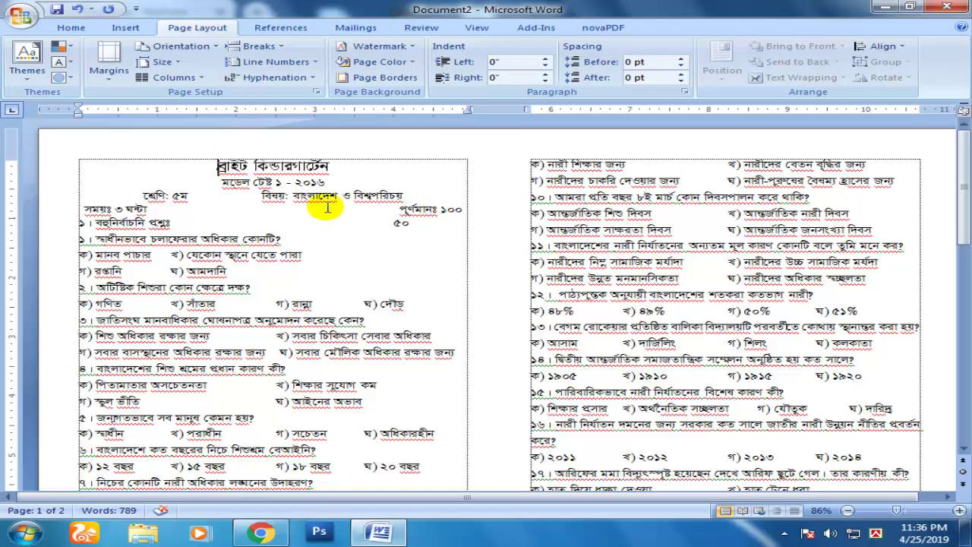
Cut questions ৩১ to ৩৮ from the second column of page 2.
{"action": "left_click", "coordinate": [848, 511]}
{"action": "left_click", "coordinate": [847, 511]}
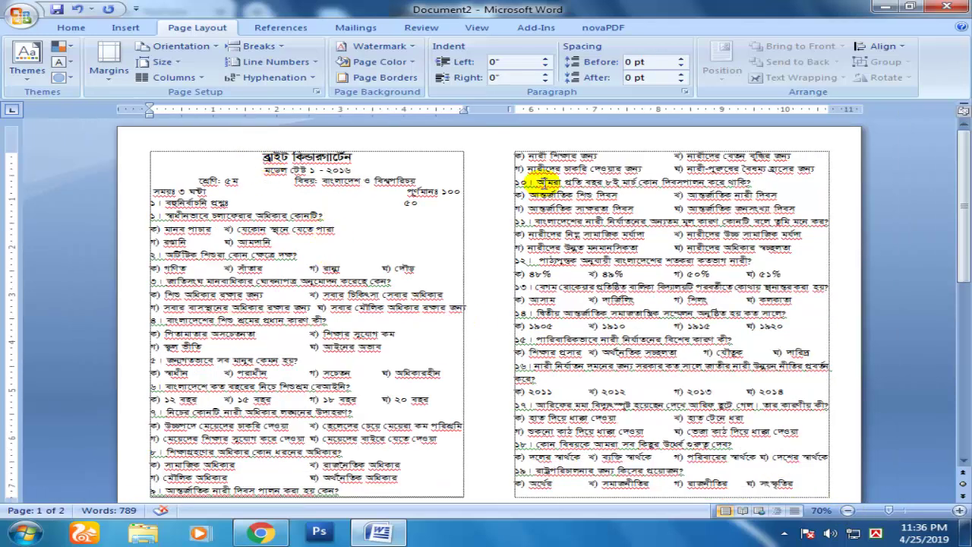
{"action": "mouse_move", "coordinate": [963, 190]}
{"action": "left_mouse_down"}
{"action": "mouse_move", "coordinate": [963, 355]}
{"action": "mouse_move", "coordinate": [960, 180]}
{"action": "left_mouse_up"}
{"action": "left_click", "coordinate": [327, 252]}
{"action": "left_click", "coordinate": [547, 244]}
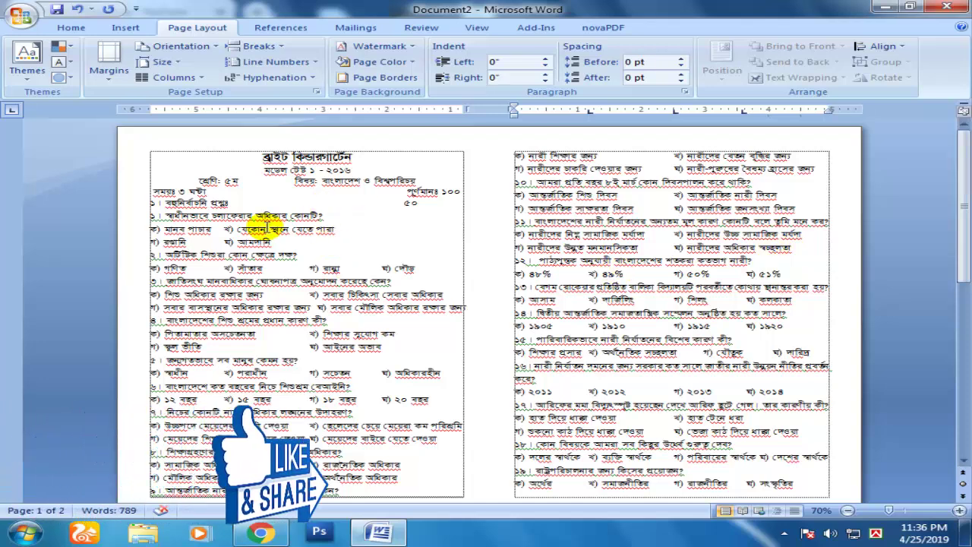
{"action": "left_click_drag", "start_coordinate": [962, 145], "coordinate": [929, 284]}
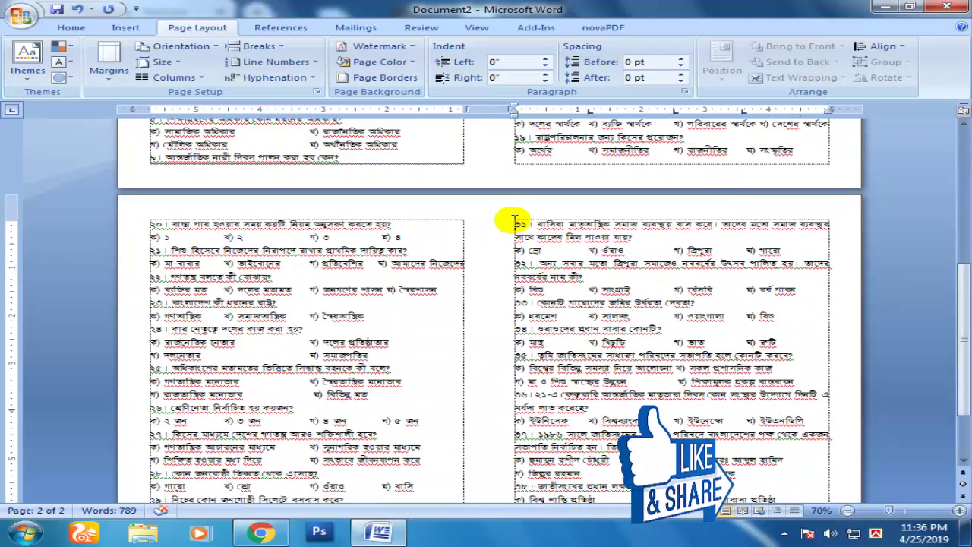
{"action": "left_click_drag", "start_coordinate": [514, 223], "coordinate": [863, 504]}
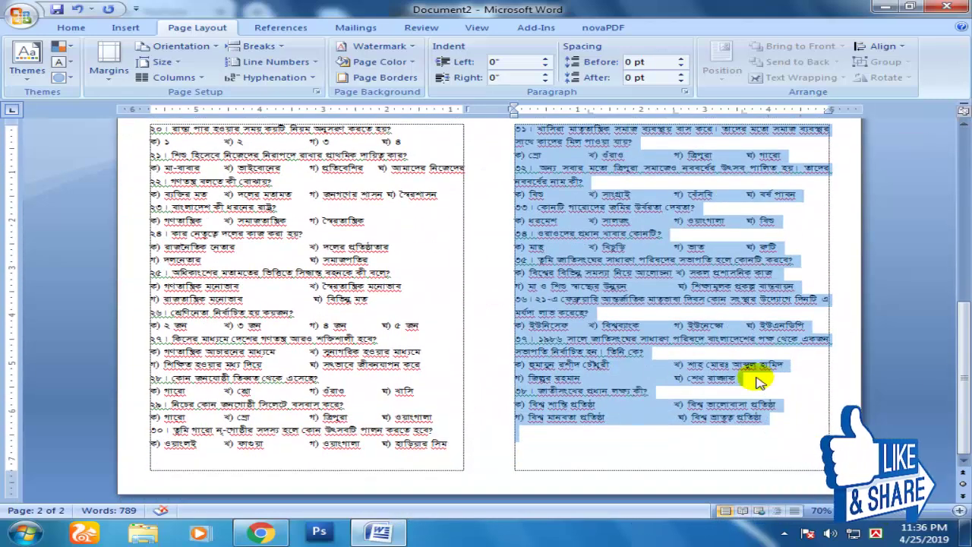
{"action": "left_click_drag", "start_coordinate": [963, 328], "coordinate": [963, 192]}
{"action": "right_click", "coordinate": [542, 185]}
{"action": "left_click", "coordinate": [582, 190]}
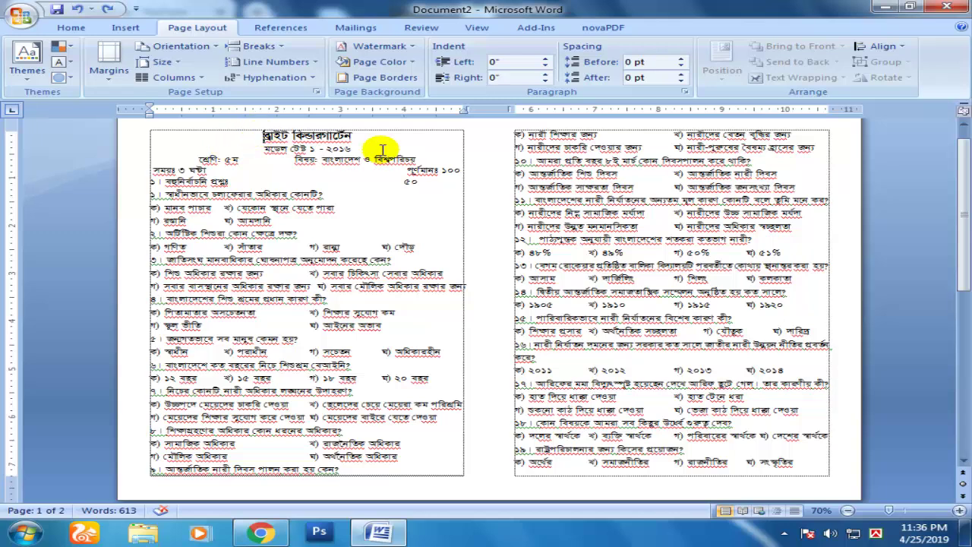
Insert a column break before the title on page 1 and paste the cut questions into the emptied first column.
{"action": "key", "text": "ctrl+shift+Return"}
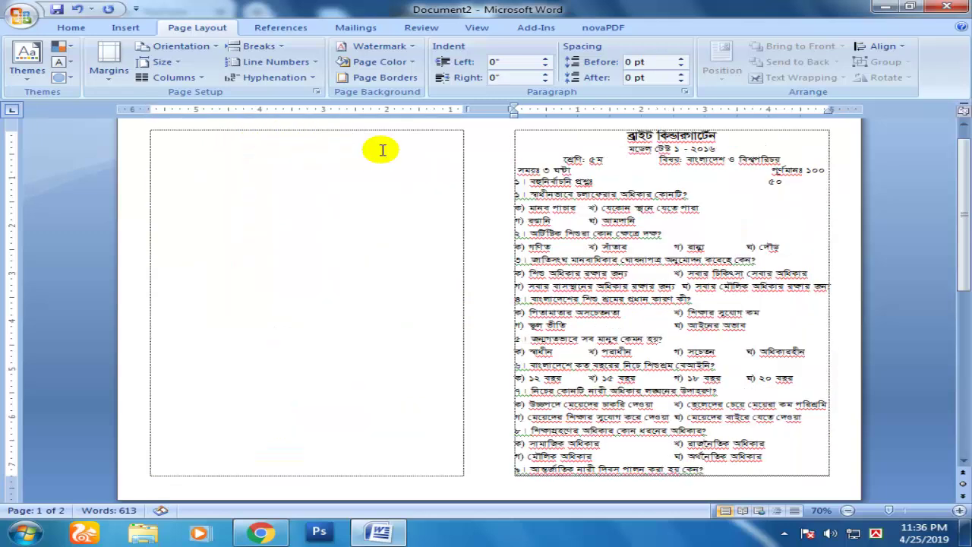
{"action": "right_click", "coordinate": [159, 134]}
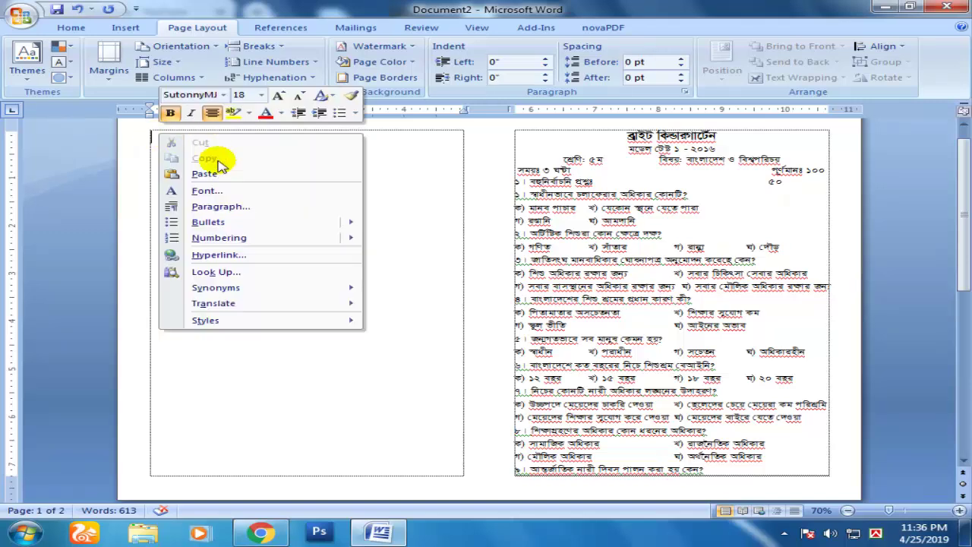
{"action": "left_click", "coordinate": [231, 177]}
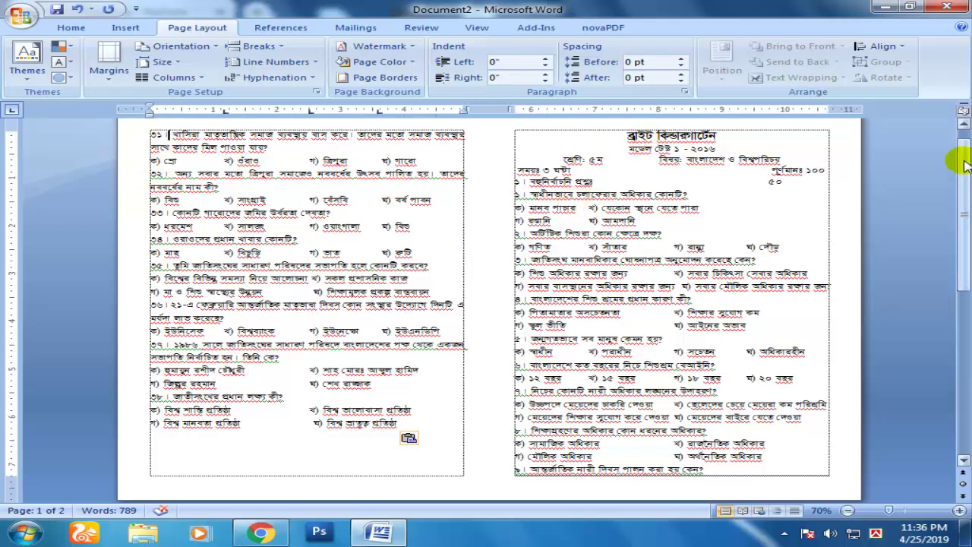
Check the booklet order of the questions across the columns of both pages.
{"action": "left_click_drag", "start_coordinate": [963, 164], "coordinate": [963, 304]}
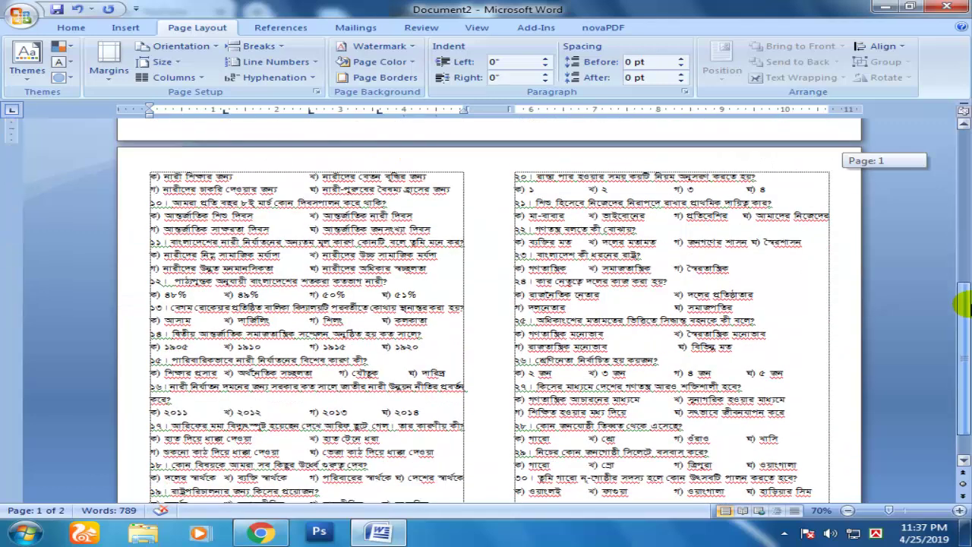
{"action": "left_click", "coordinate": [270, 279]}
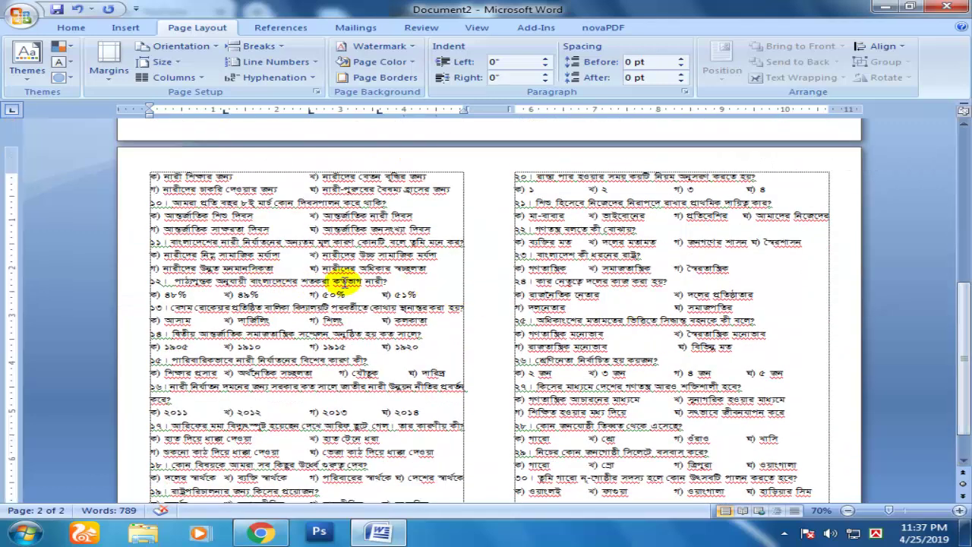
{"action": "left_click_drag", "start_coordinate": [961, 330], "coordinate": [957, 175]}
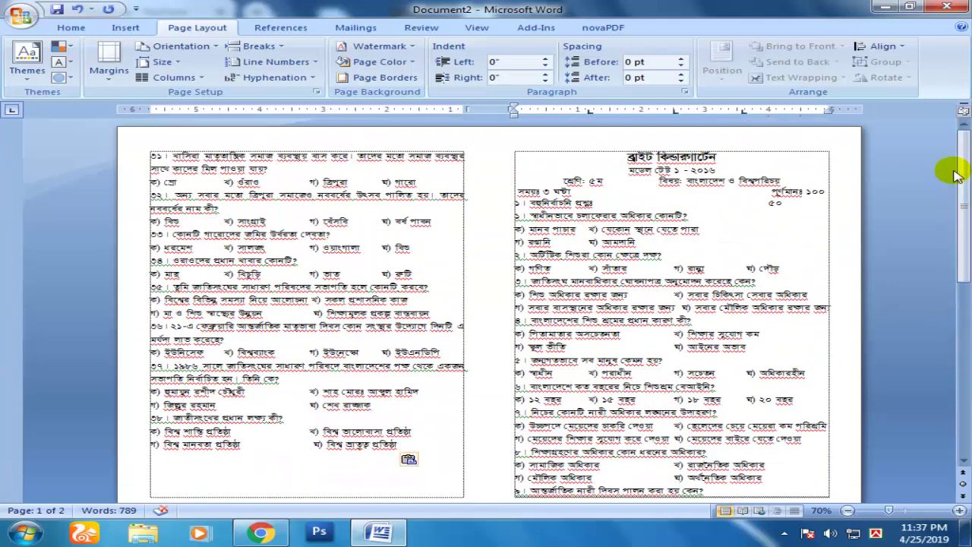
{"action": "scroll", "coordinate": [653, 190], "scroll_direction": "down", "scroll_amount": 10}
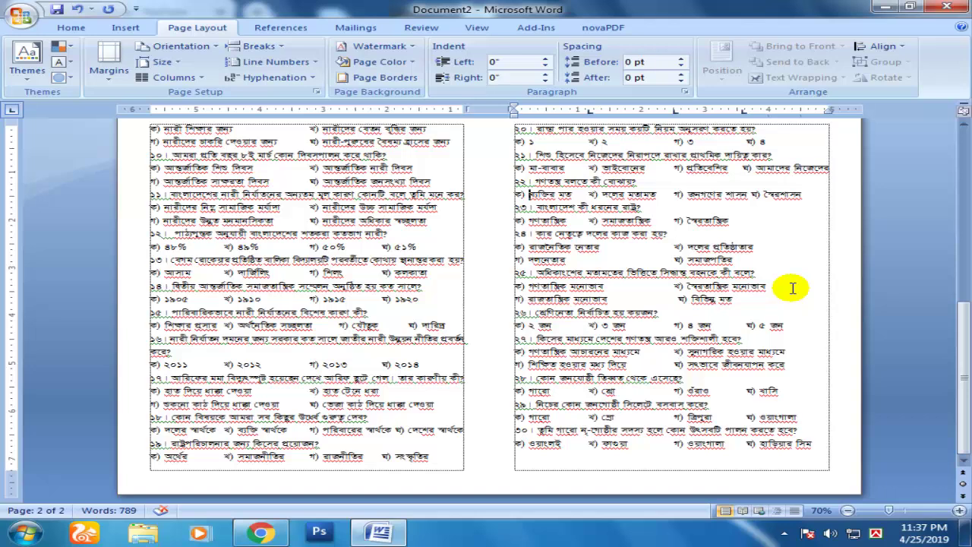
{"action": "left_click_drag", "start_coordinate": [962, 337], "coordinate": [962, 168]}
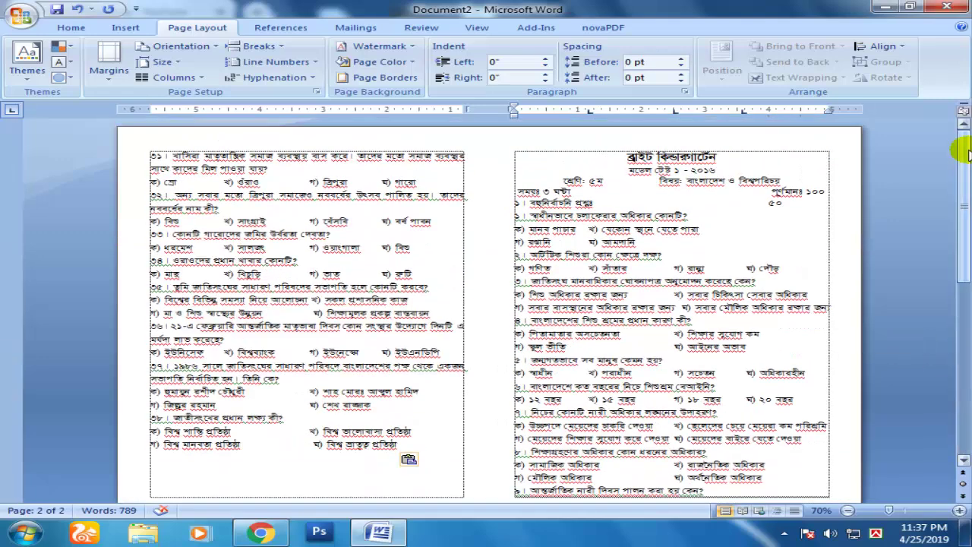
Open the full print settings for the document.
{"action": "left_click", "coordinate": [19, 14]}
{"action": "mouse_move", "coordinate": [53, 173]}
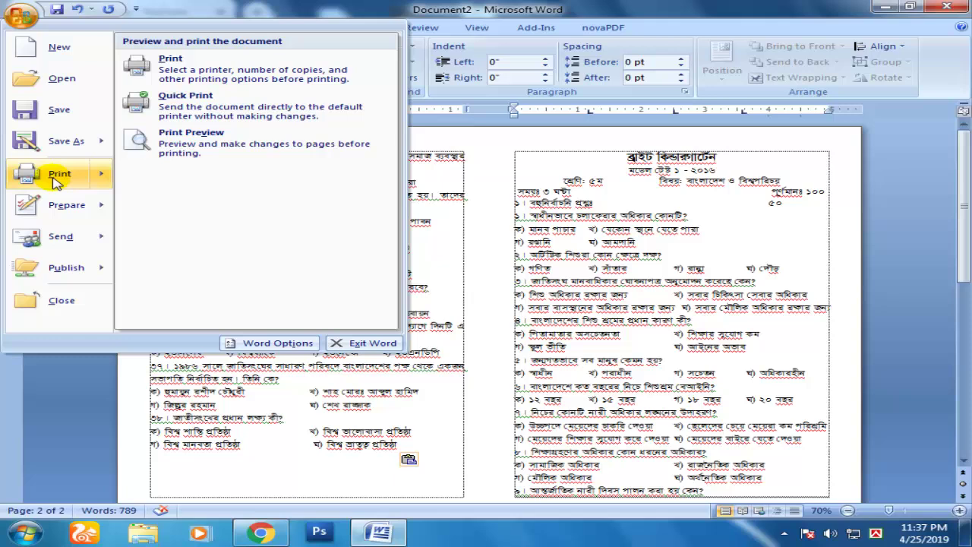
{"action": "left_click", "coordinate": [163, 68]}
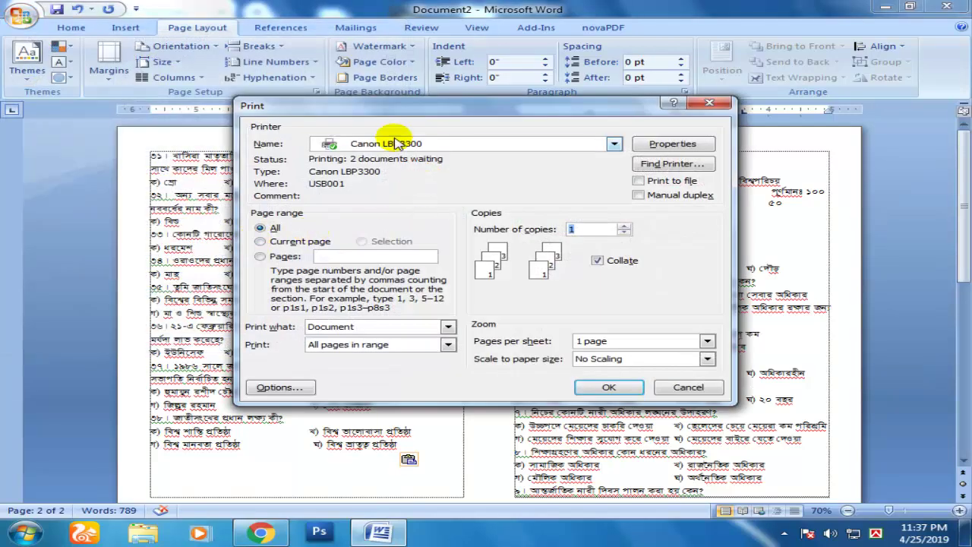
Choose the Canon LBP3300 as the printer for the document and look over its properties.
{"action": "left_click", "coordinate": [614, 144]}
{"action": "left_click", "coordinate": [385, 173]}
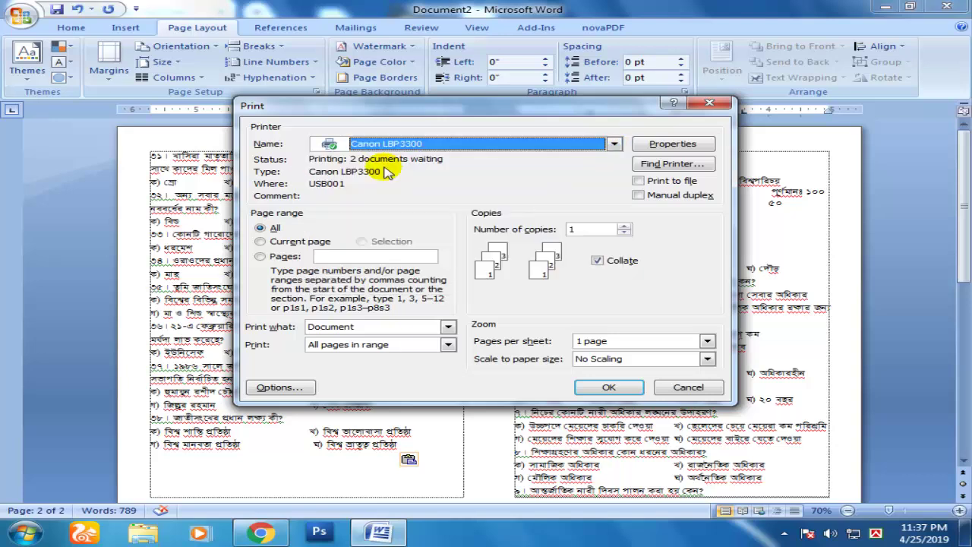
{"action": "left_click", "coordinate": [660, 144]}
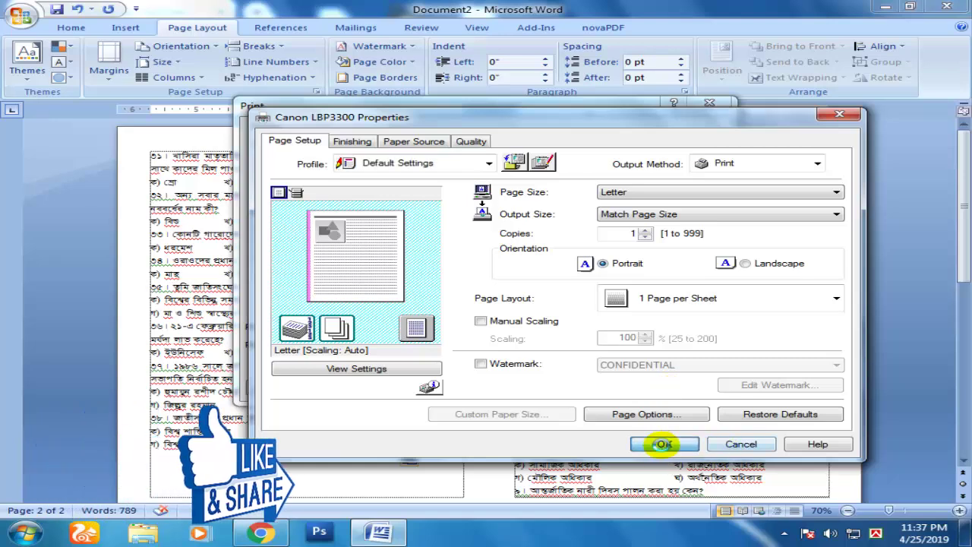
{"action": "left_click", "coordinate": [664, 445]}
{"action": "left_click", "coordinate": [446, 144]}
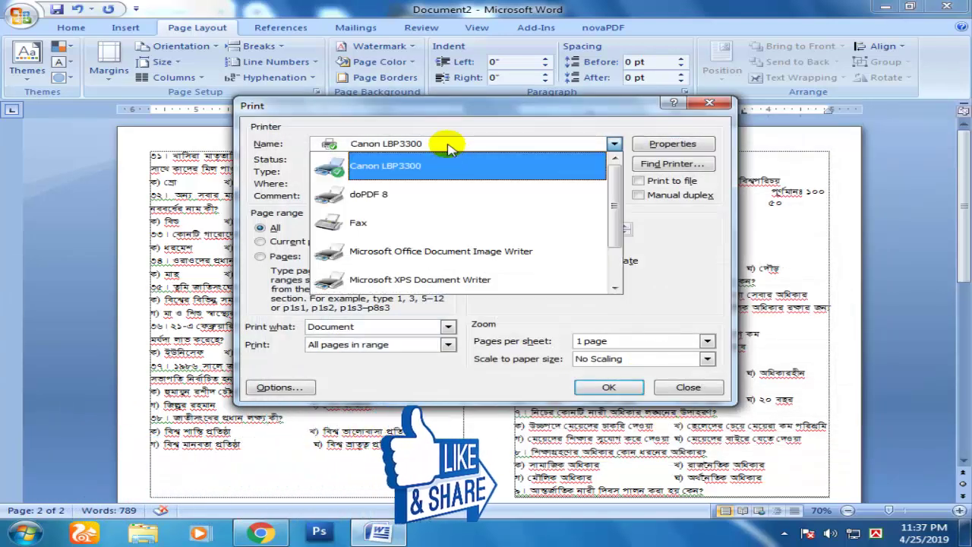
{"action": "left_click", "coordinate": [380, 161]}
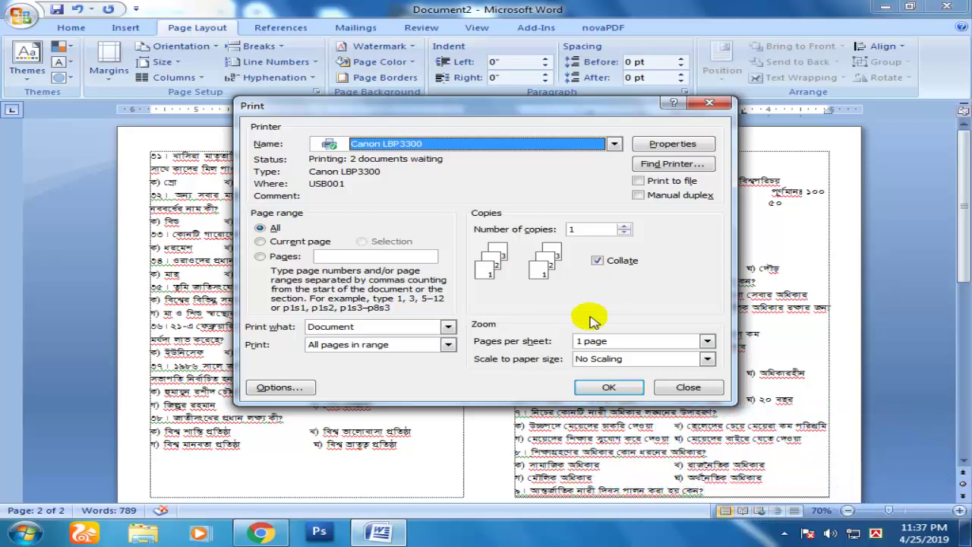
Set the Canon LBP3300 printer properties to landscape orientation and A4 page size.
{"action": "left_click", "coordinate": [673, 144]}
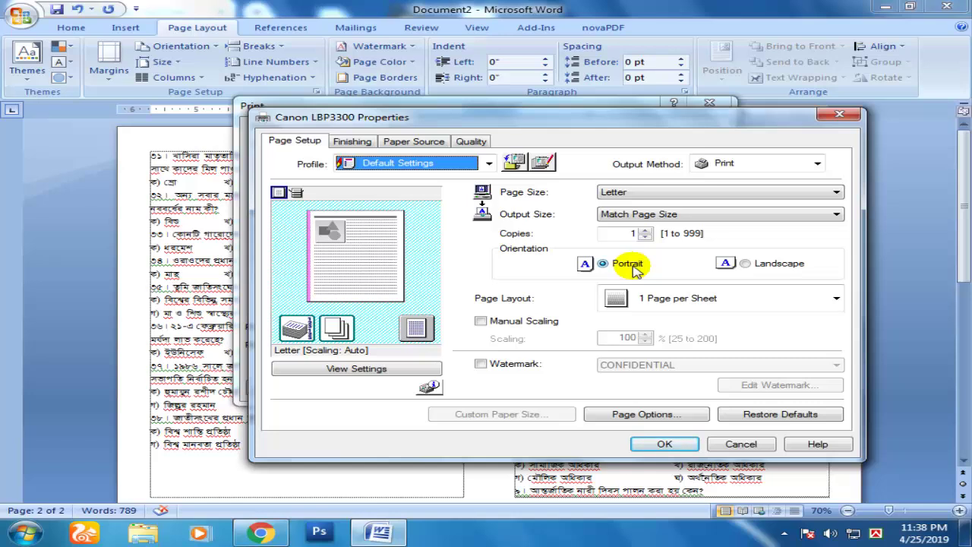
{"action": "left_click", "coordinate": [743, 263]}
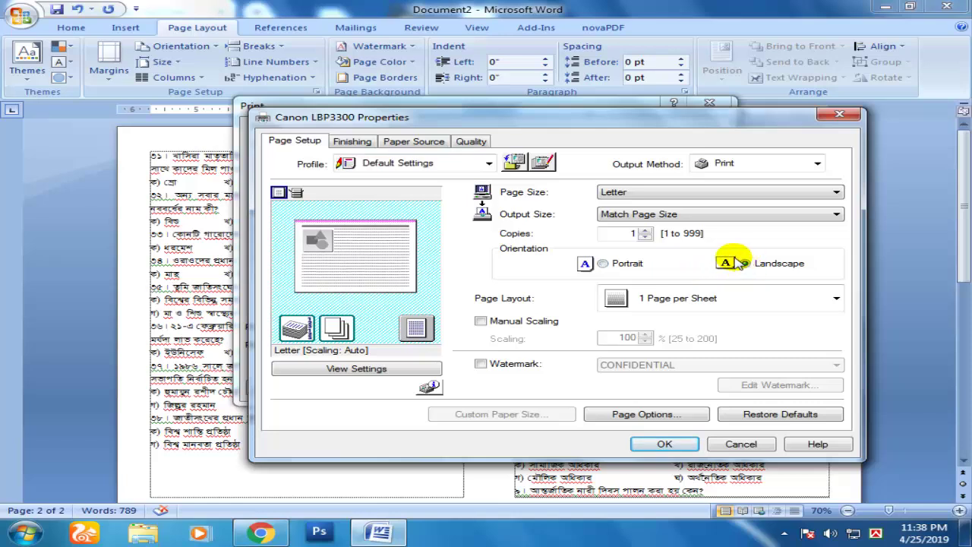
{"action": "left_click", "coordinate": [833, 193]}
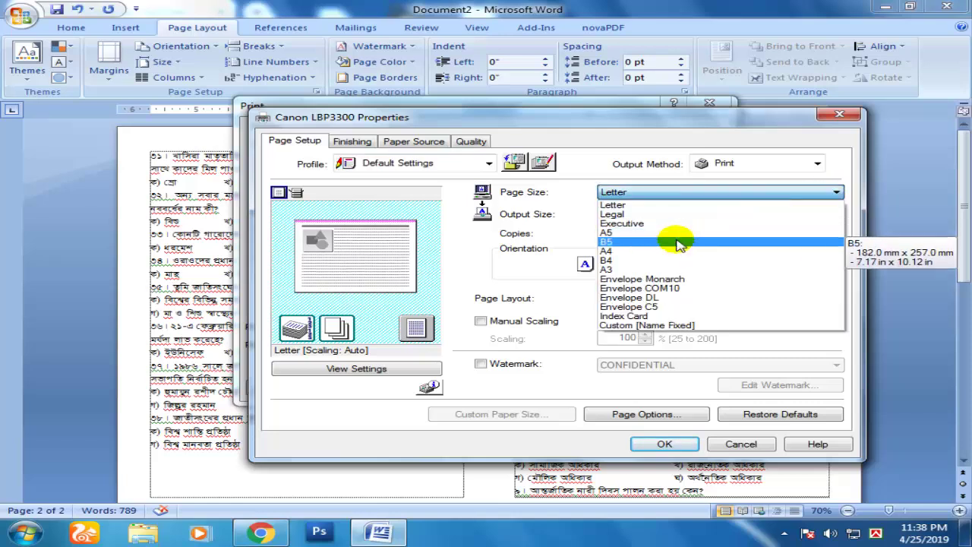
{"action": "left_click", "coordinate": [672, 251]}
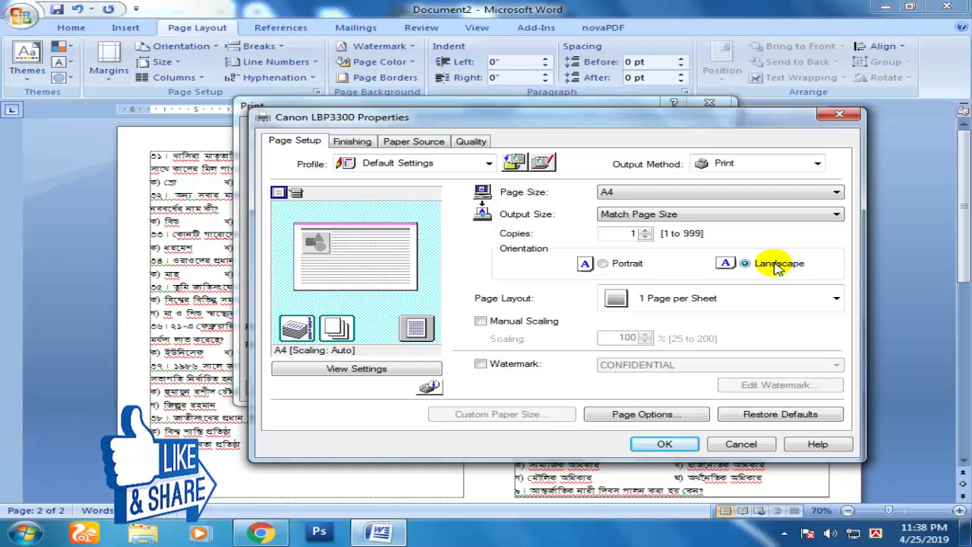
Try Legal as the printer's page size and return it to A4.
{"action": "left_click", "coordinate": [798, 194]}
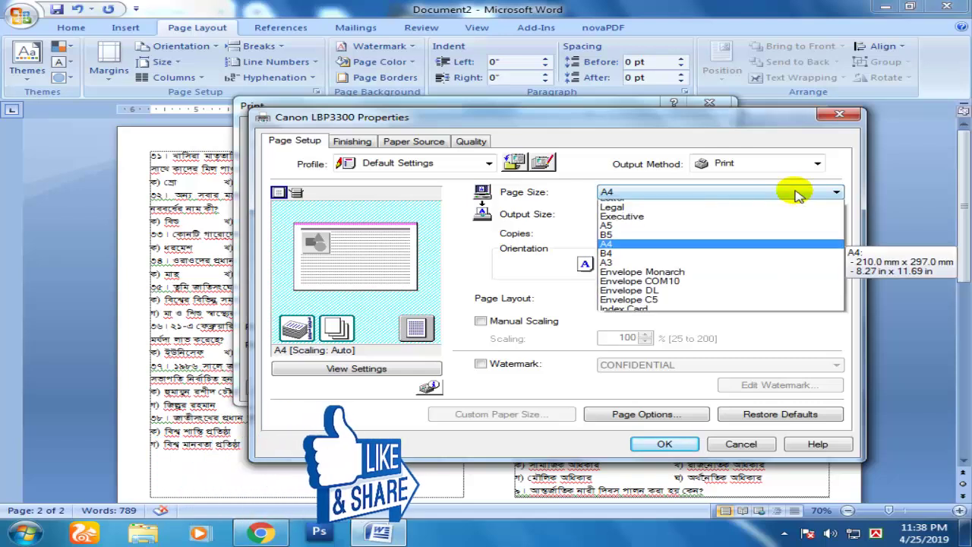
{"action": "left_click", "coordinate": [746, 220]}
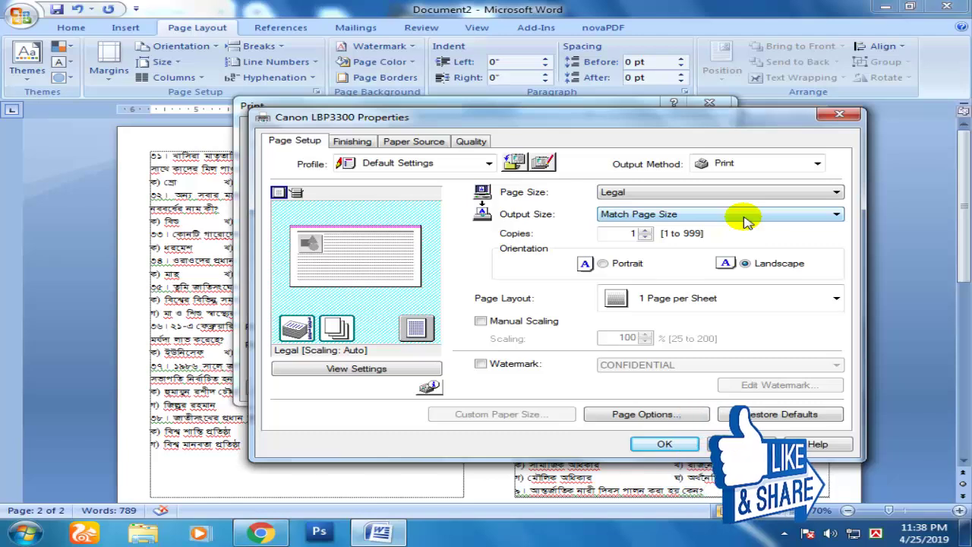
{"action": "left_click", "coordinate": [696, 192]}
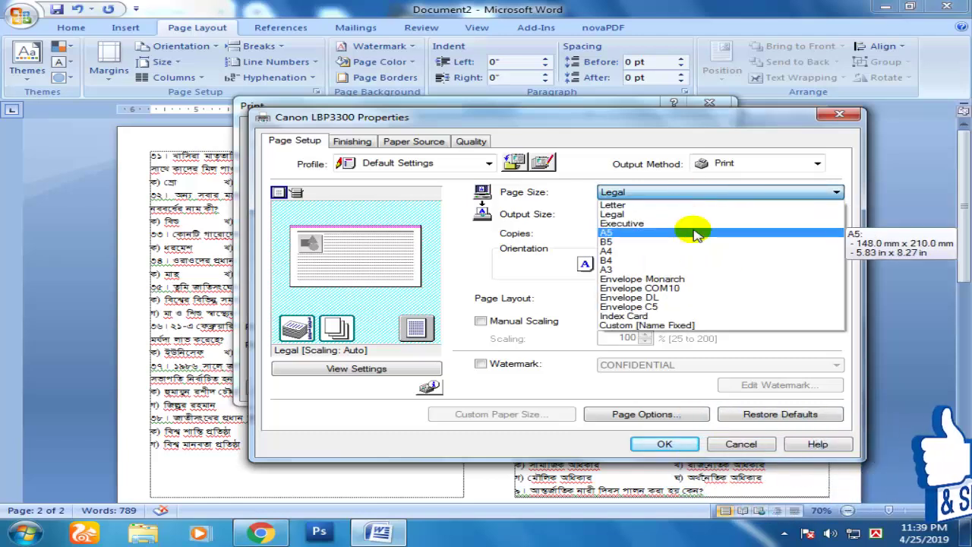
{"action": "left_click", "coordinate": [722, 250]}
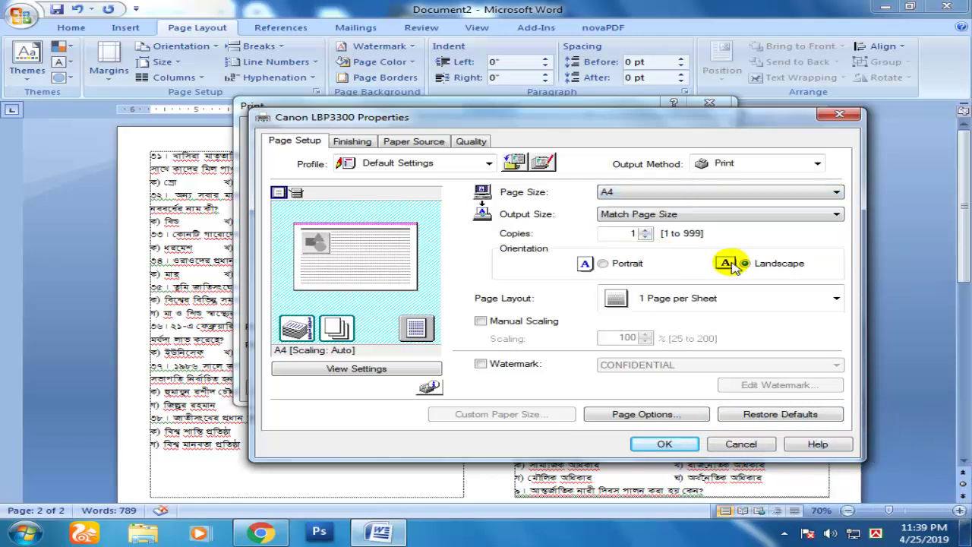
Apply the printer properties, print the document and minimize the printer status window.
{"action": "left_click", "coordinate": [665, 444]}
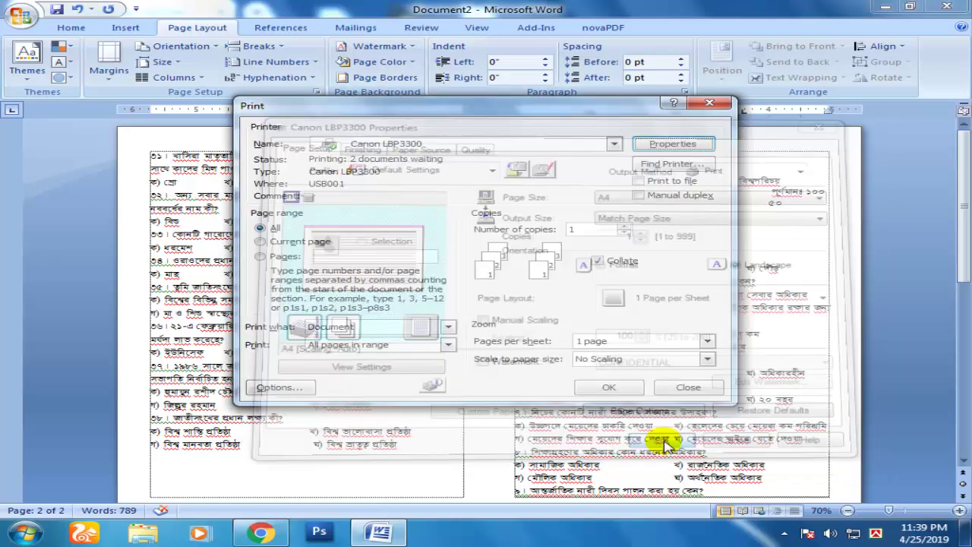
{"action": "left_click", "coordinate": [609, 388]}
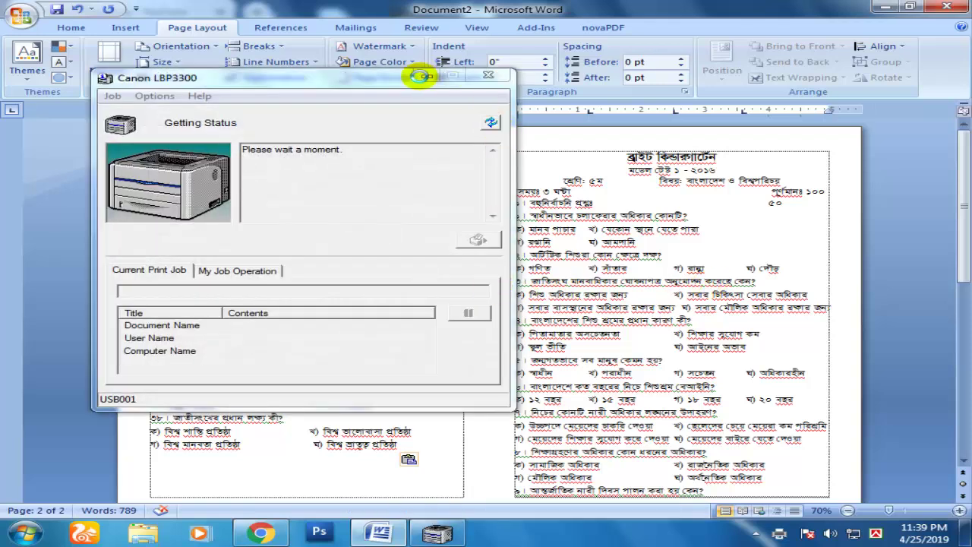
{"action": "left_click", "coordinate": [424, 76]}
Review the printer's page size and orientation for printing the second page, and leave the print settings without printing.
{"action": "left_click_drag", "start_coordinate": [958, 149], "coordinate": [962, 334]}
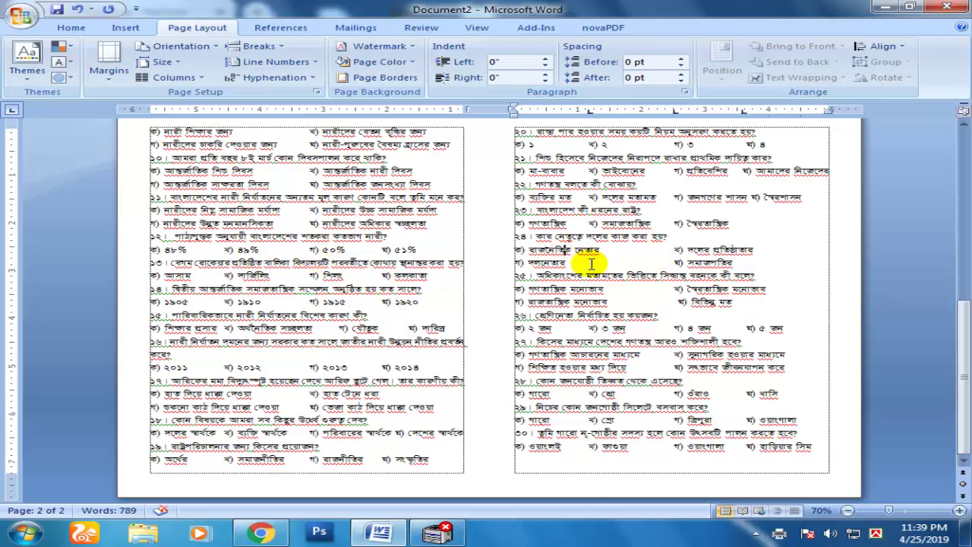
{"action": "left_click", "coordinate": [20, 15]}
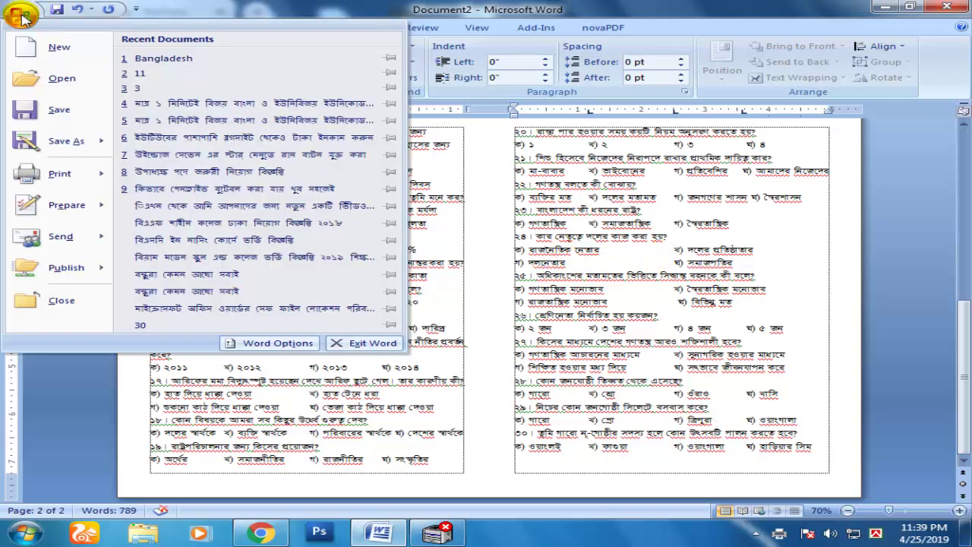
{"action": "mouse_move", "coordinate": [57, 173]}
{"action": "left_click", "coordinate": [135, 67]}
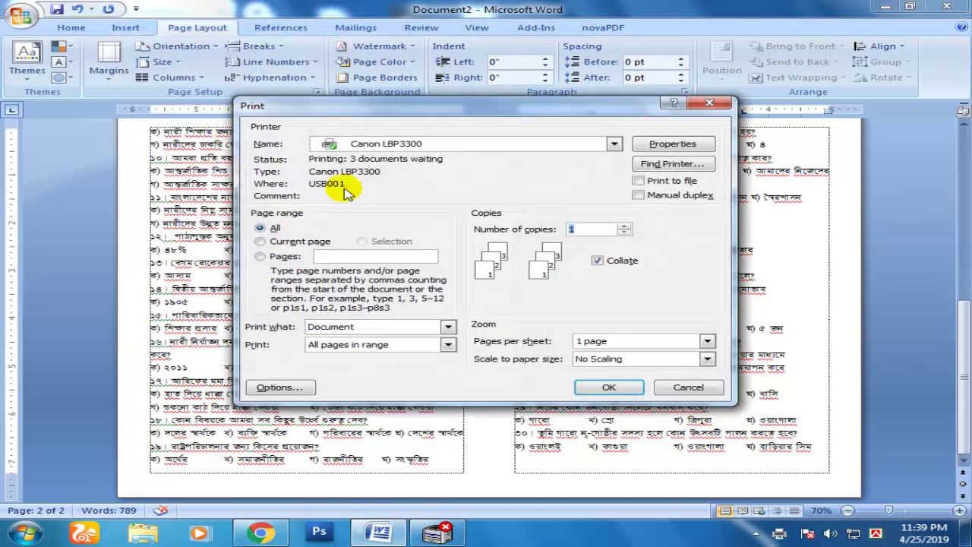
{"action": "left_click", "coordinate": [672, 144]}
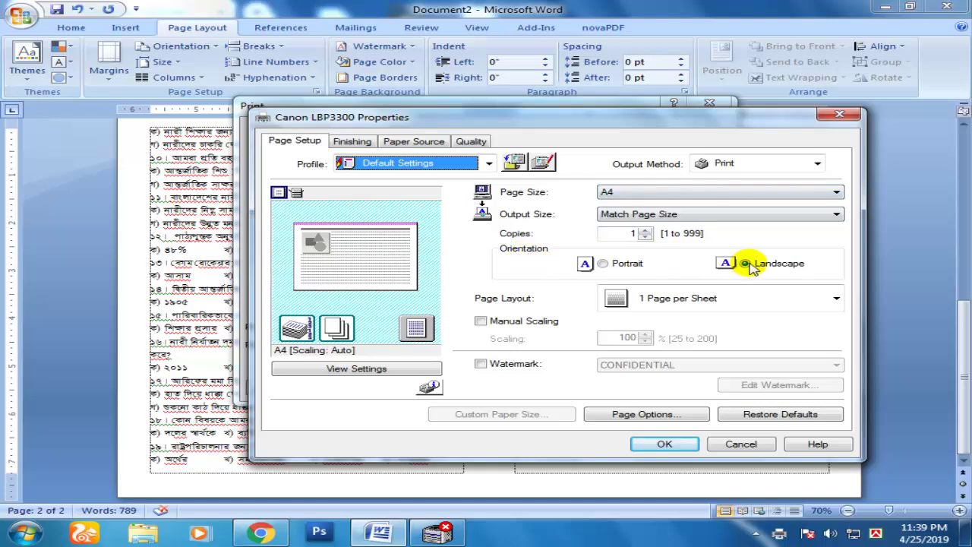
{"action": "left_click", "coordinate": [733, 445]}
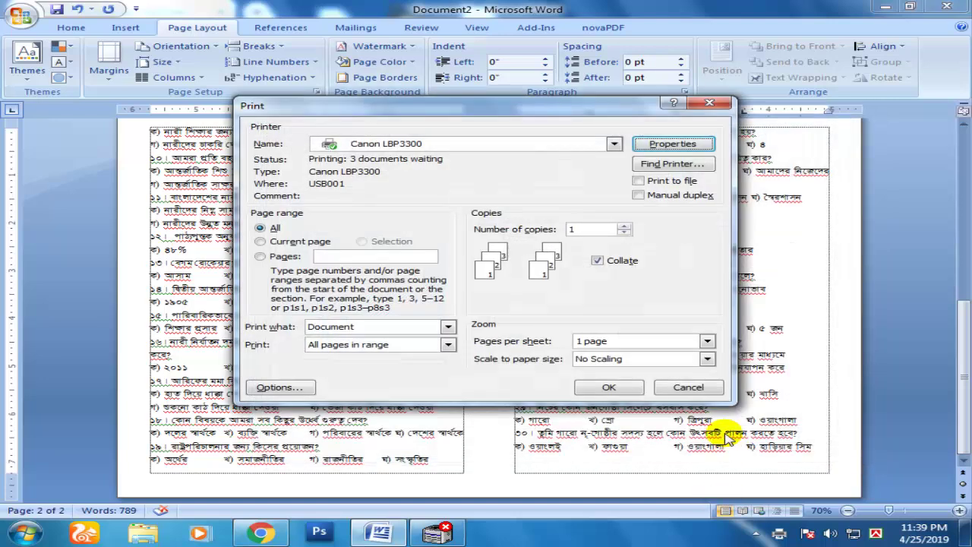
{"action": "left_click", "coordinate": [686, 389]}
{"action": "left_click_drag", "start_coordinate": [961, 387], "coordinate": [963, 179]}
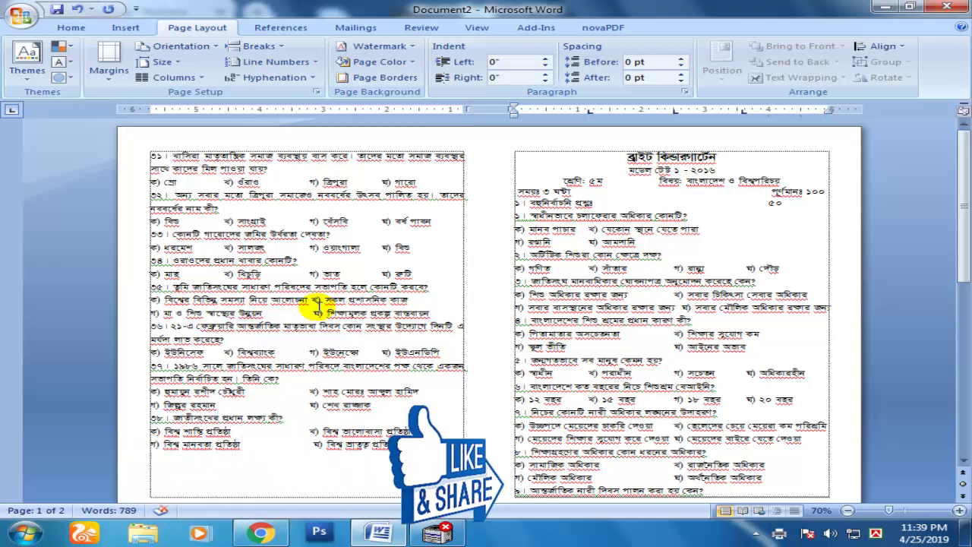
Switch to the YouTube channel page in Chrome and point out its subscribe option.
{"action": "left_click", "coordinate": [259, 532]}
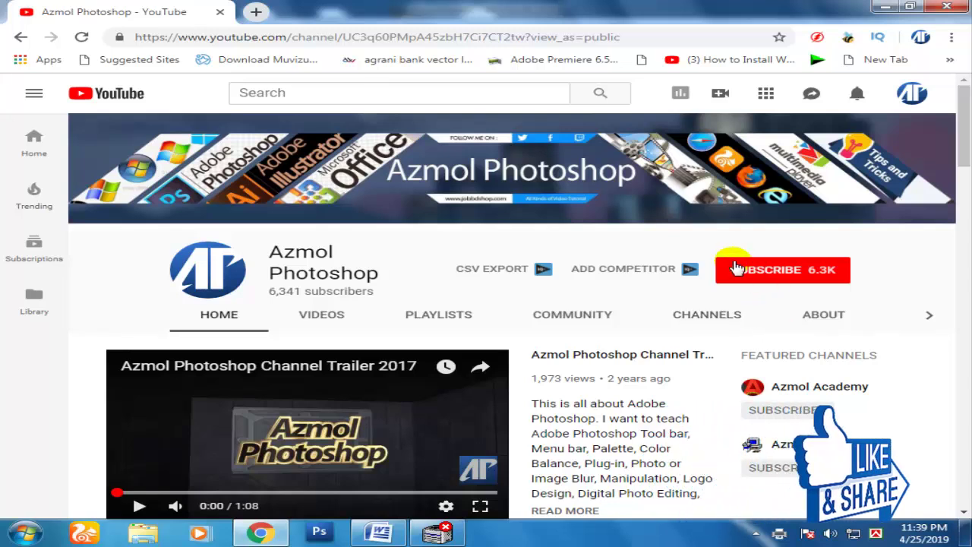
{"action": "mouse_move", "coordinate": [708, 250]}
{"action": "left_mouse_down"}
{"action": "mouse_move", "coordinate": [735, 275]}
{"action": "mouse_move", "coordinate": [862, 284]}
{"action": "mouse_move", "coordinate": [863, 293]}
{"action": "left_mouse_up"}
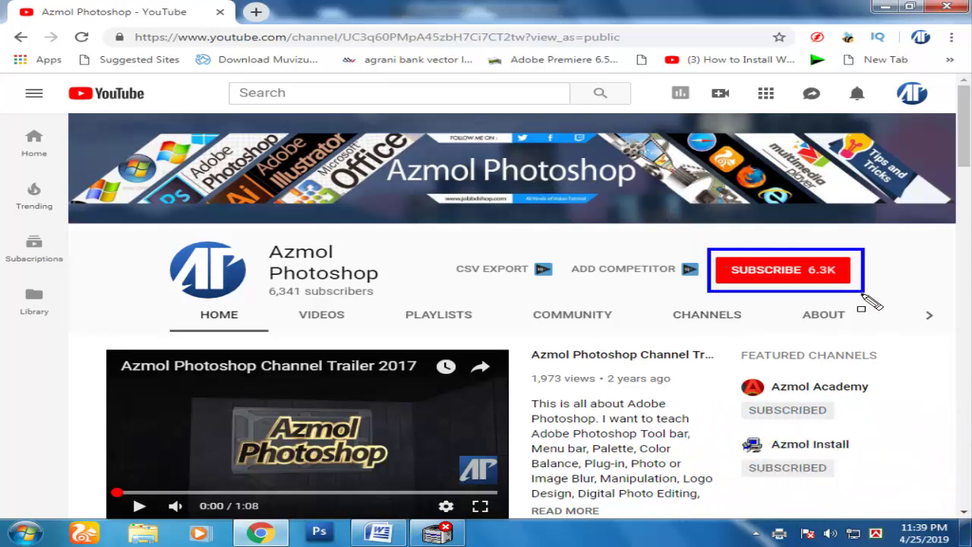